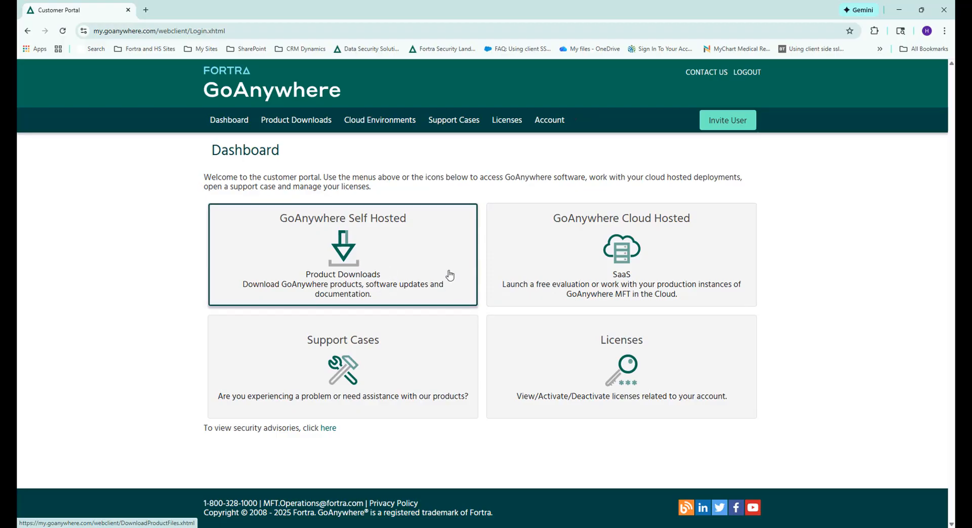
Open the product downloads and list the GoAnywhere MFT files for Microsoft Windows 64-bit
click(368, 243)
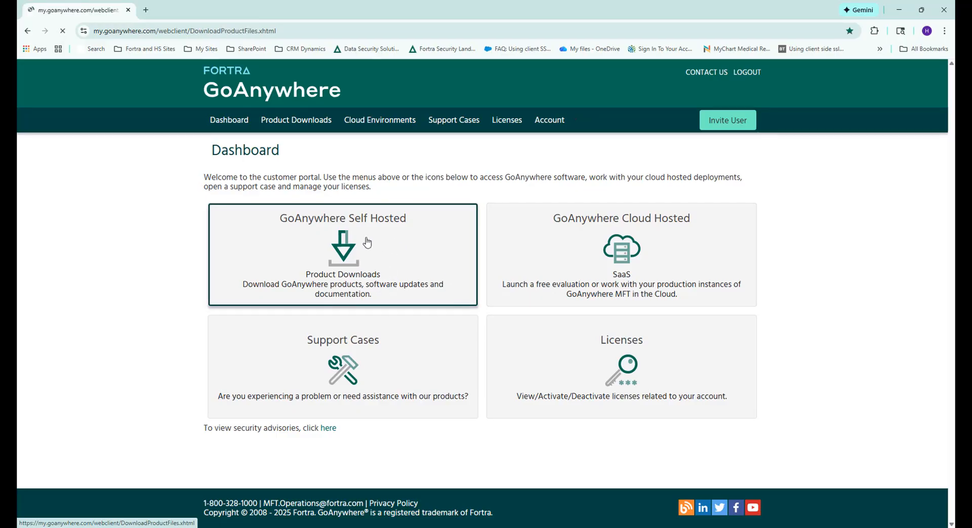
click(320, 212)
click(272, 274)
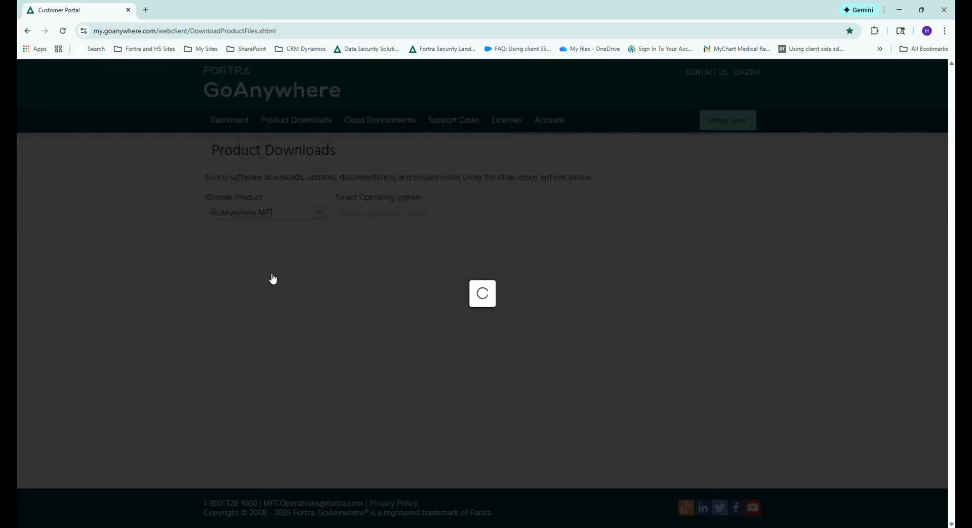
click(448, 212)
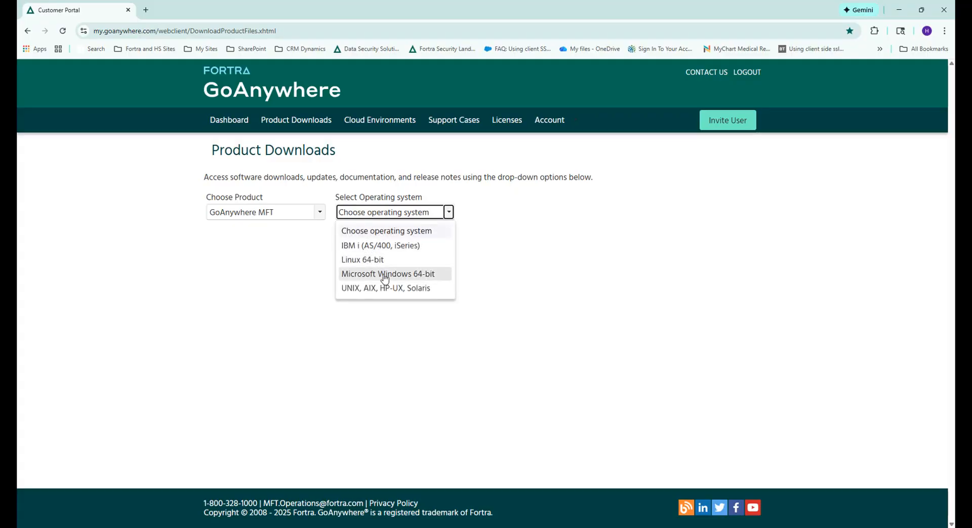
click(380, 274)
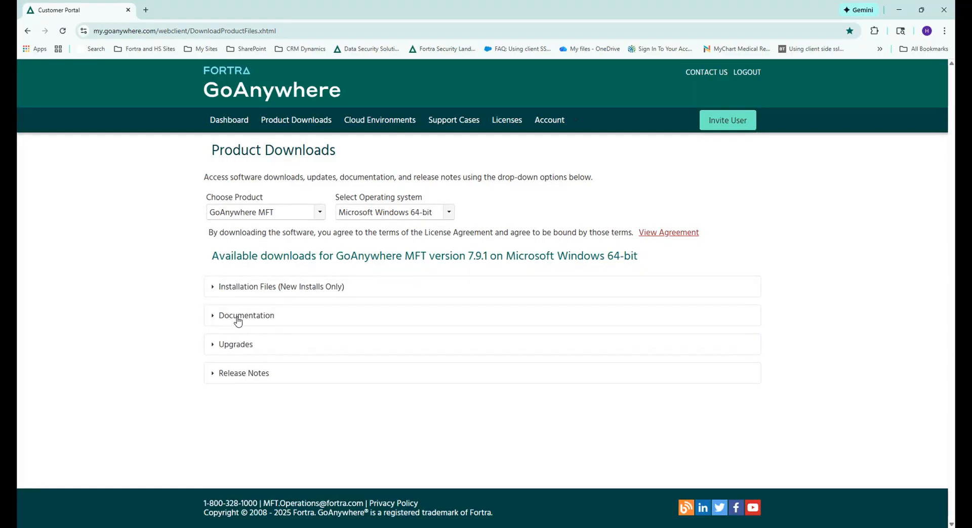
Expand the GoAnywhere MFT documentation section and look through the available guides
click(238, 319)
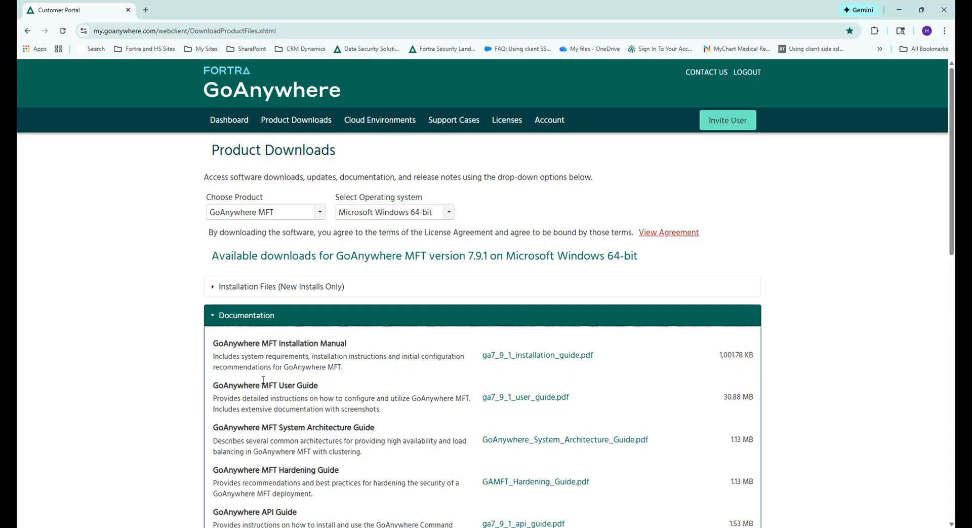
scroll(265, 381, down, 2)
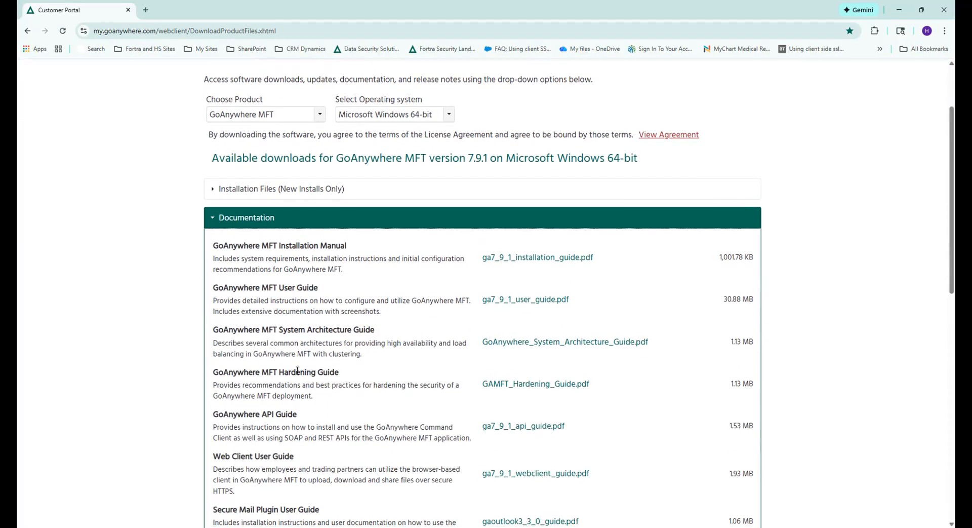
scroll(282, 408, down, 4)
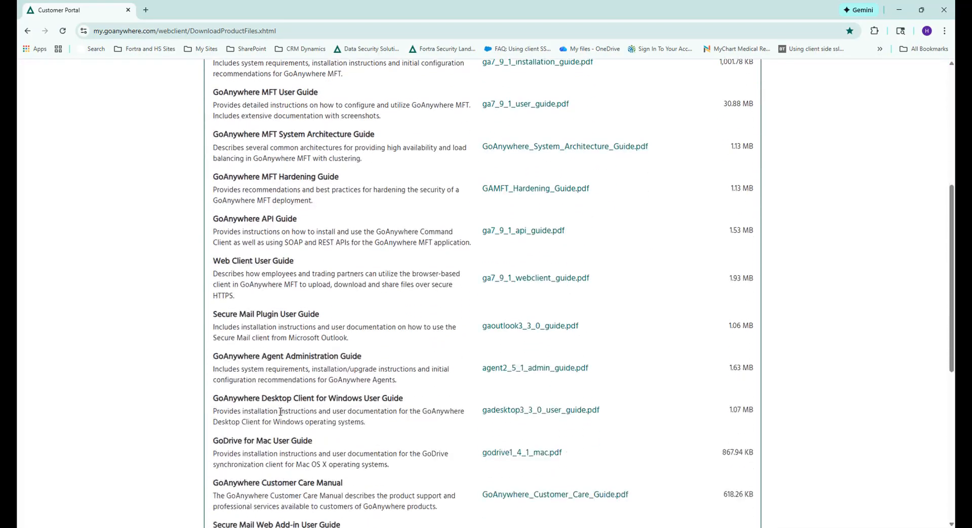
scroll(280, 411, up, 6)
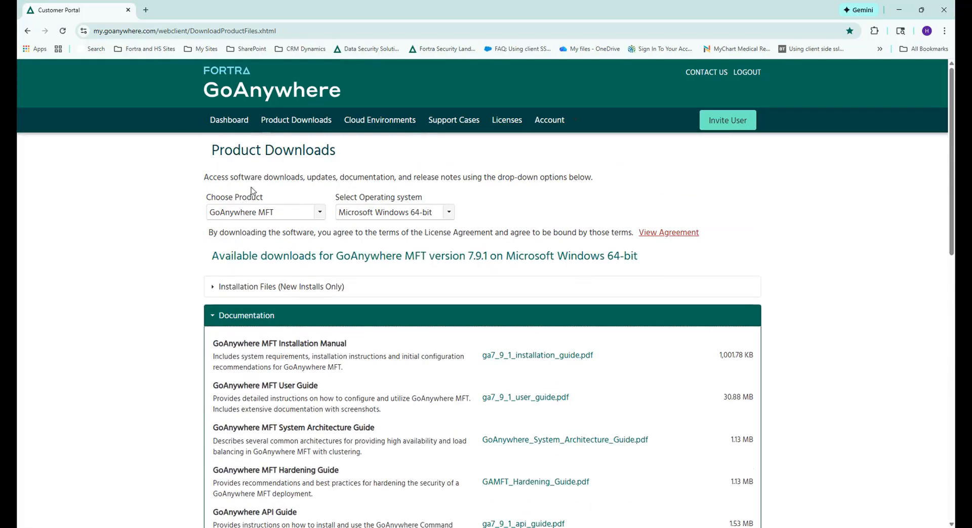
Go to the cloud hosted environments and start creating a GoAnywhere cloud environment
click(241, 122)
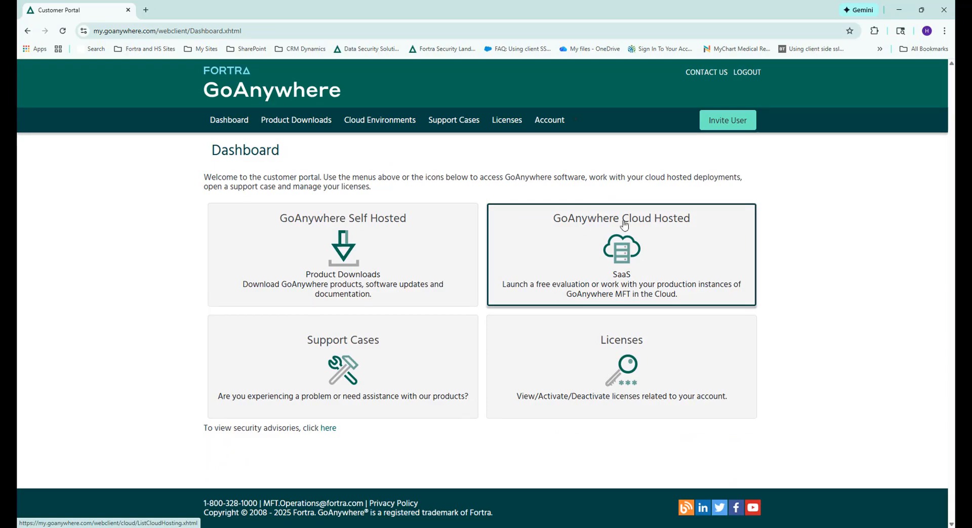
click(649, 225)
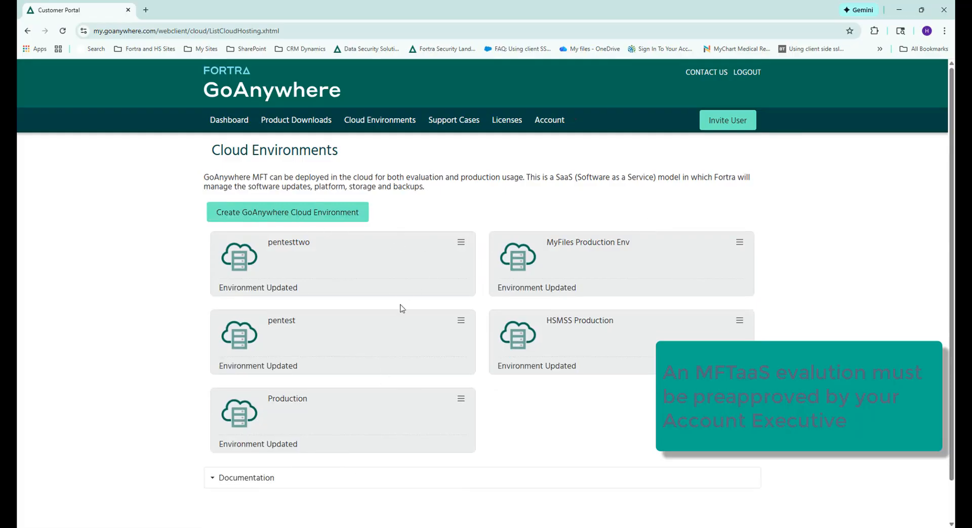
click(260, 215)
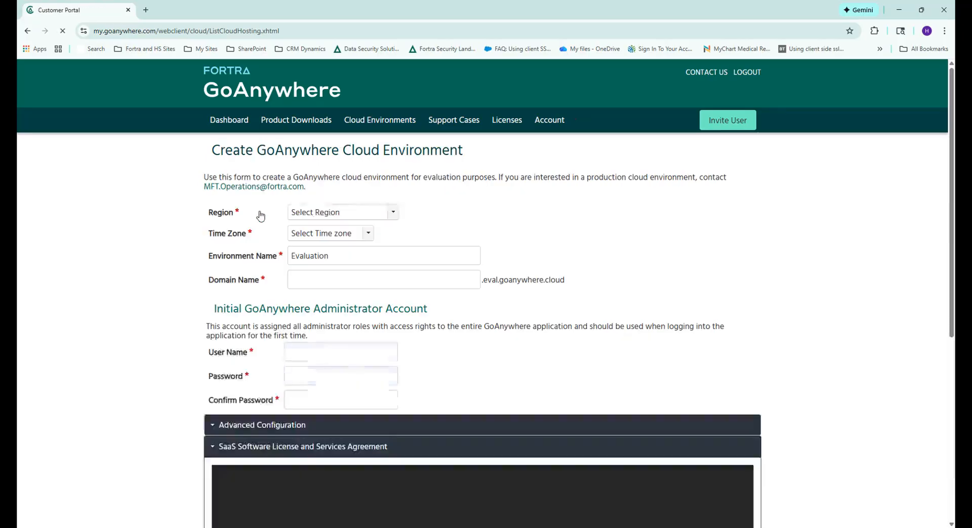
Set the new cloud environment's region to Oregon (US) and its time zone to US/Central
click(393, 214)
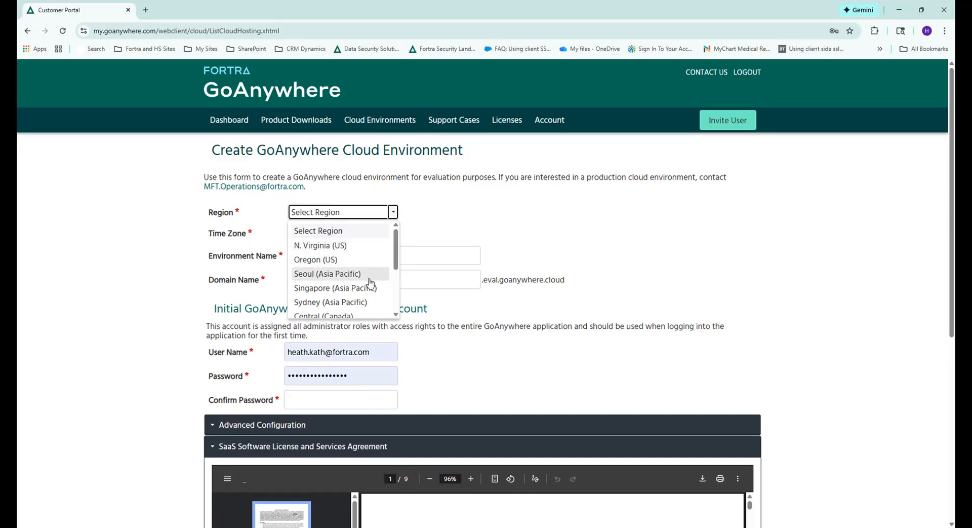
scroll(372, 293, down, 2)
scroll(373, 293, down, 1)
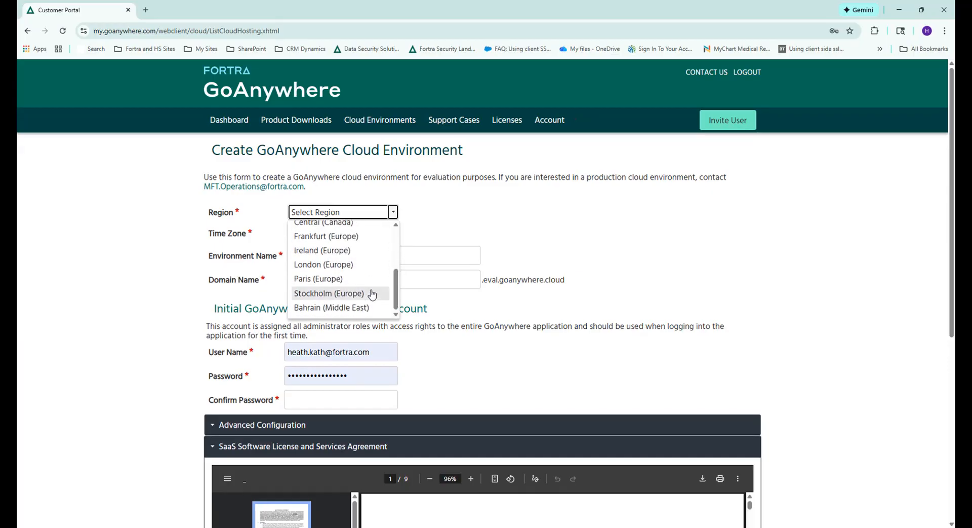
scroll(373, 292, down, 1)
scroll(374, 283, up, 1)
click(393, 213)
scroll(351, 251, up, 3)
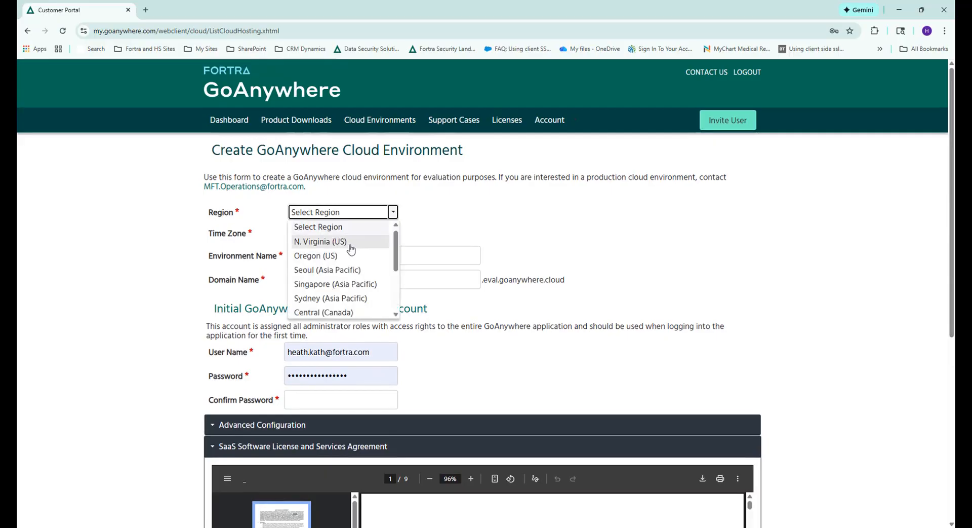
click(347, 255)
click(368, 234)
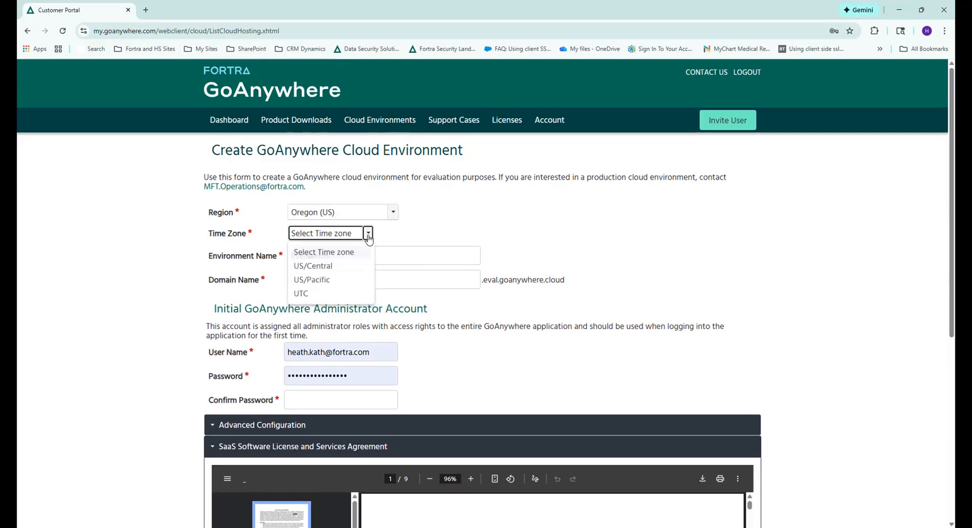
click(367, 264)
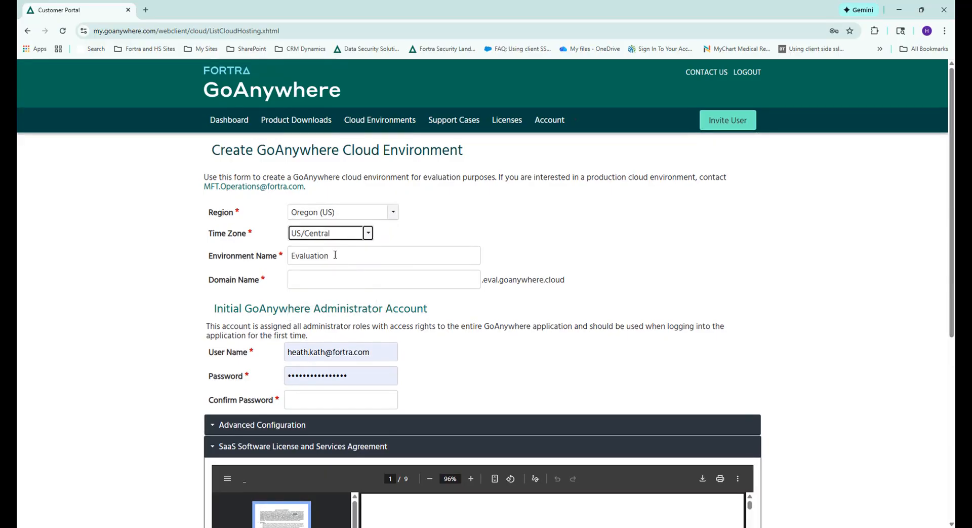
Enter BestDistributionABC as the domain name of the Evaluation environment
double_click(335, 255)
click(323, 281)
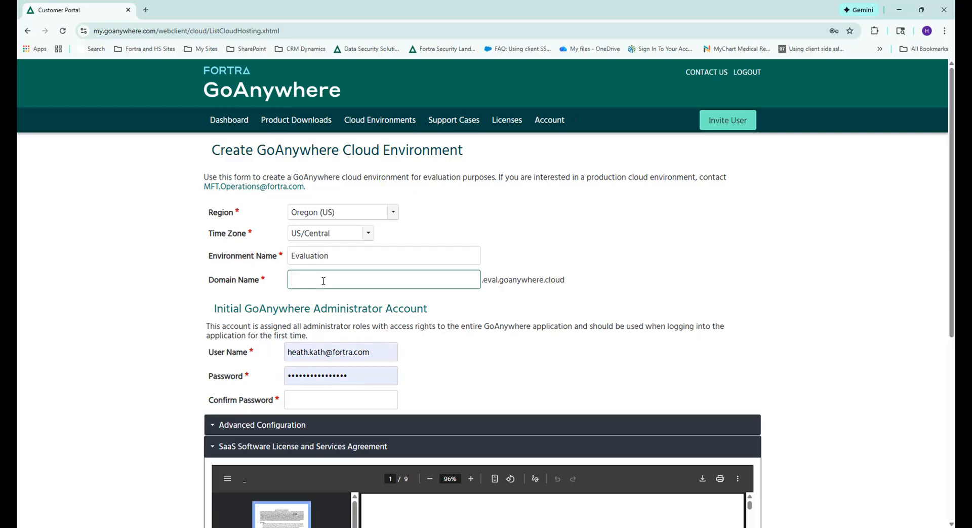
text(BestDistributionABC)
Review the initial administrator account section, the advanced port configuration and the SaaS license agreement on the creation form
scroll(371, 299, down, 1)
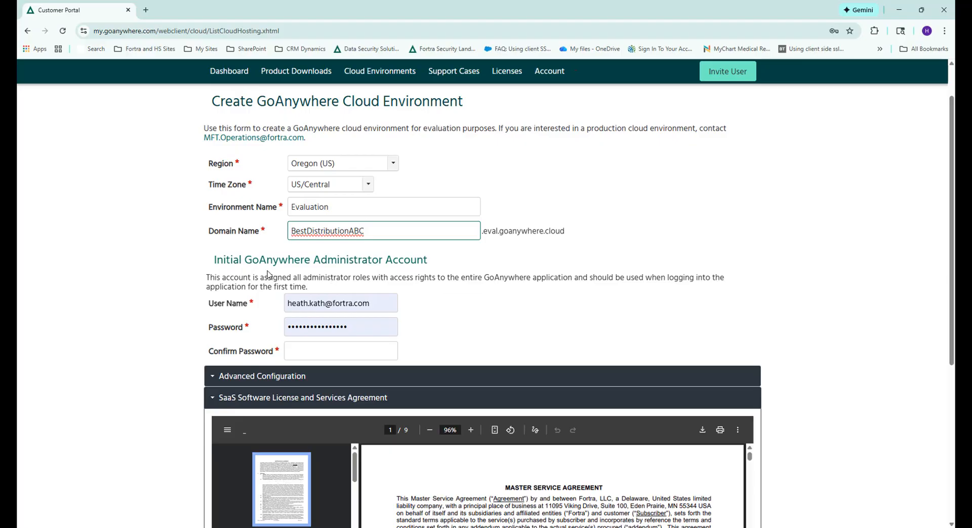
drag(315, 260, 384, 261)
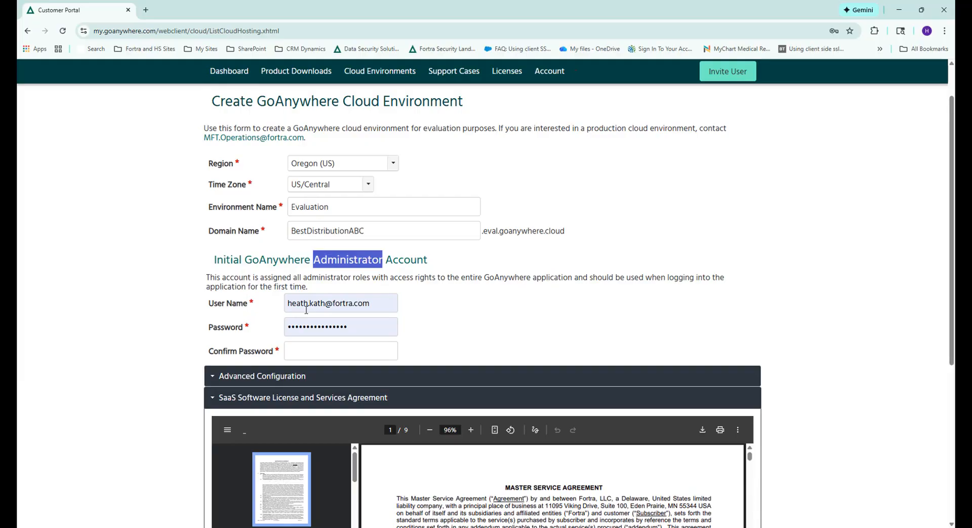
click(250, 379)
scroll(250, 378, down, 4)
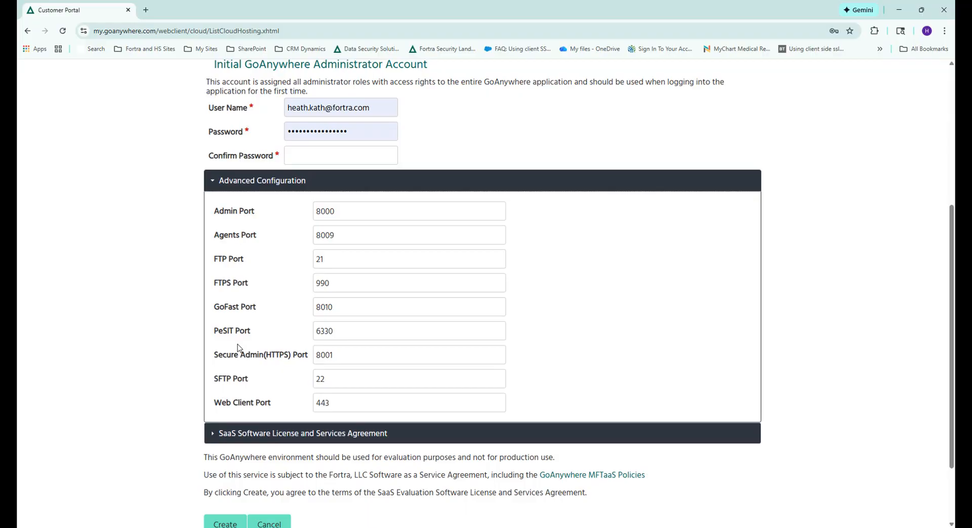
click(212, 184)
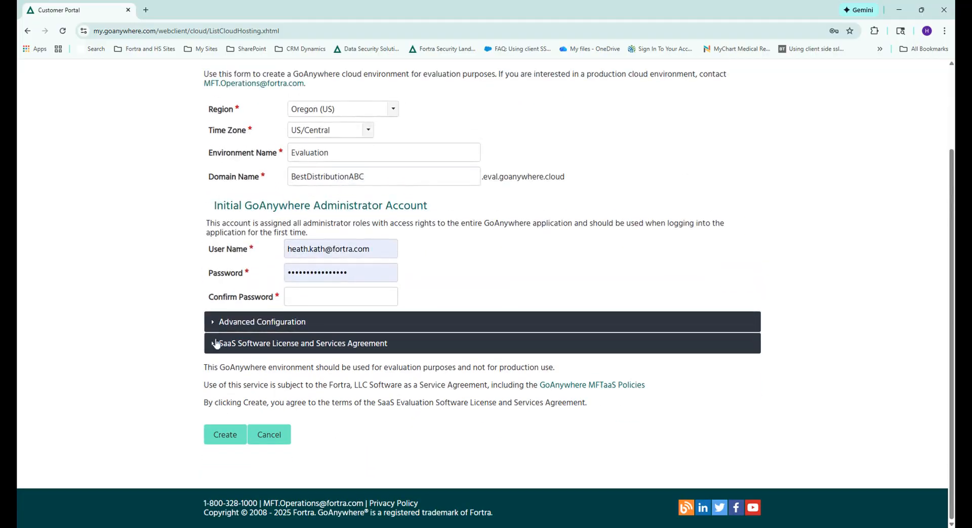
click(211, 345)
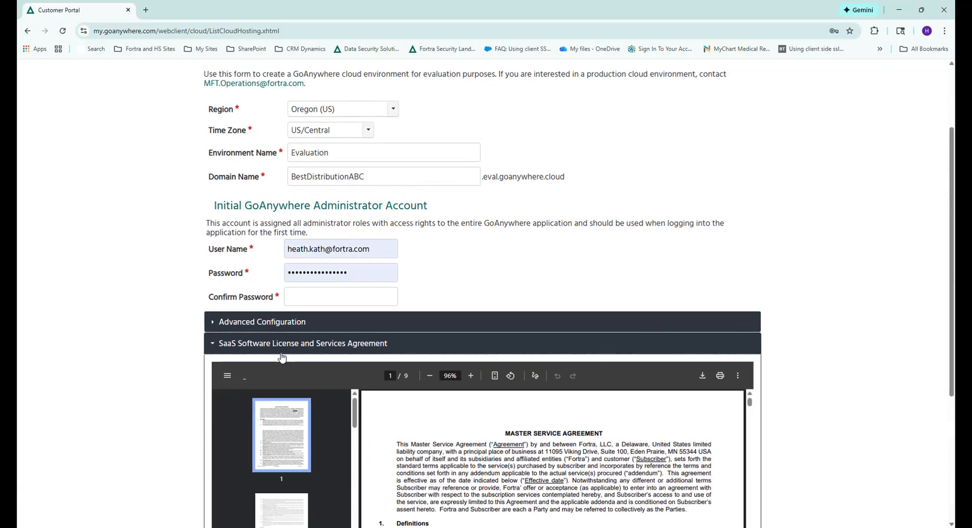
scroll(303, 352, down, 4)
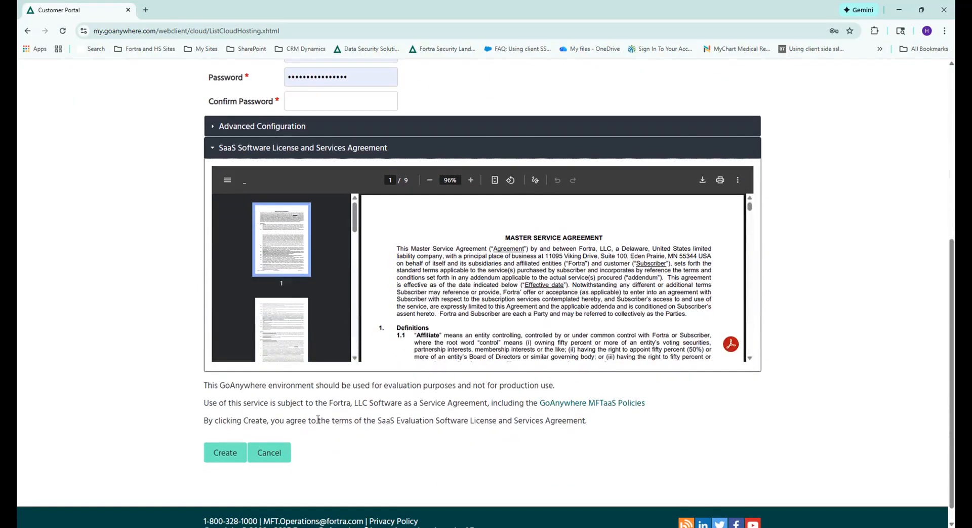
click(225, 452)
Return to the list of cloud environments and expand its documentation section to view the MFTaaS policies and user guide entries
click(232, 120)
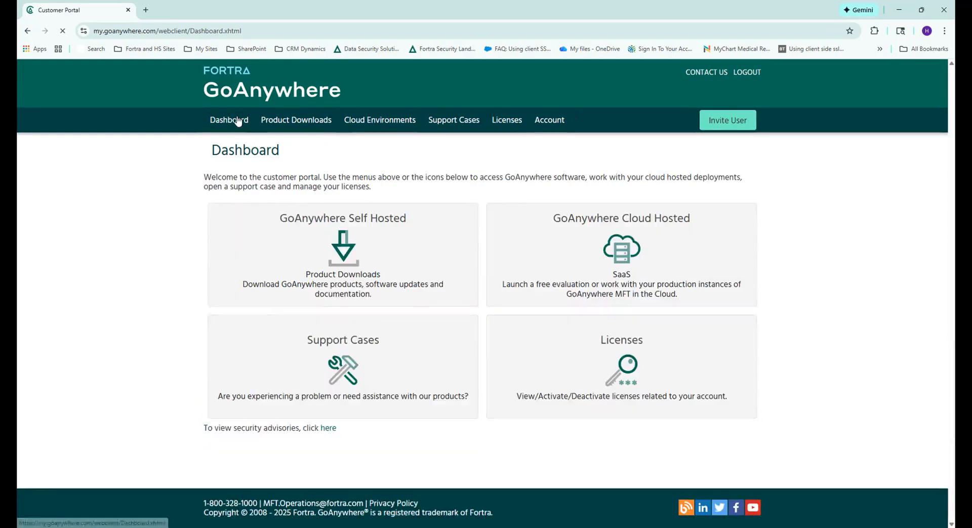
click(527, 276)
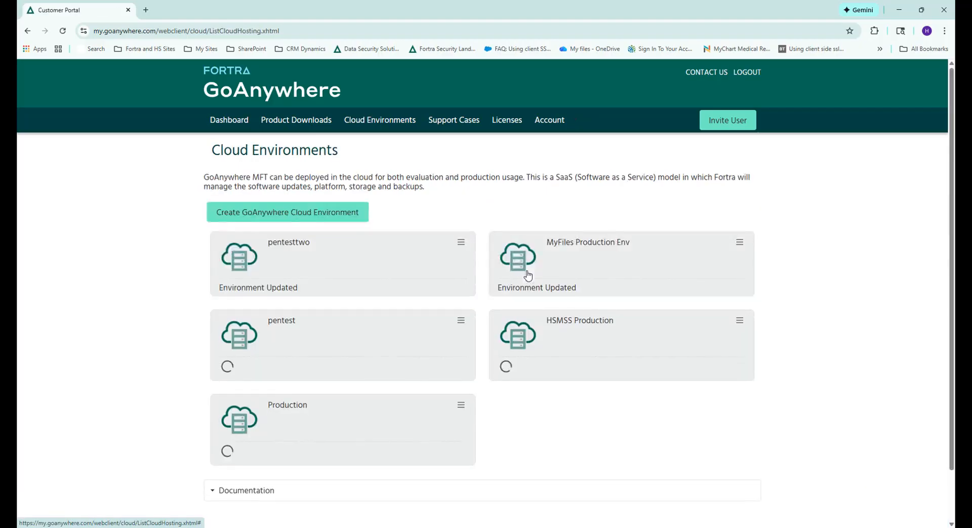
scroll(297, 412, down, 1)
click(254, 436)
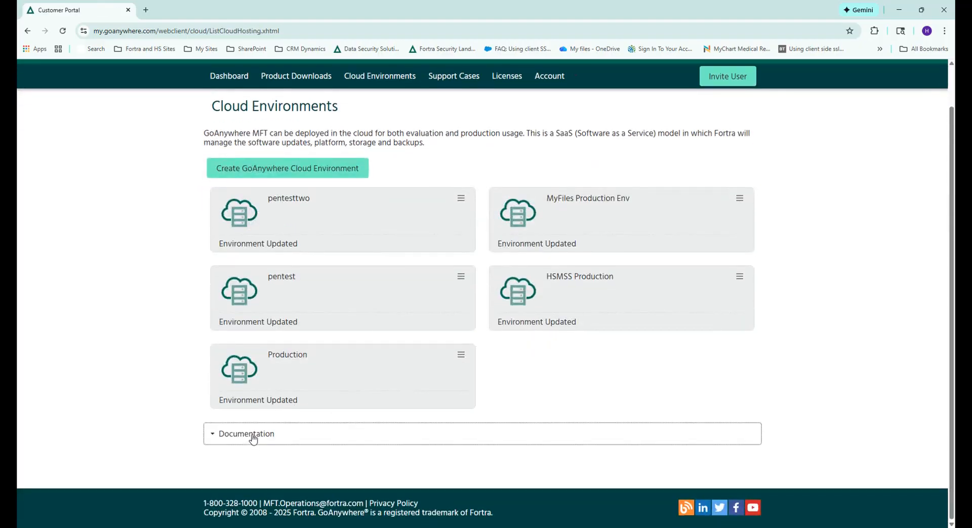
scroll(259, 424, down, 2)
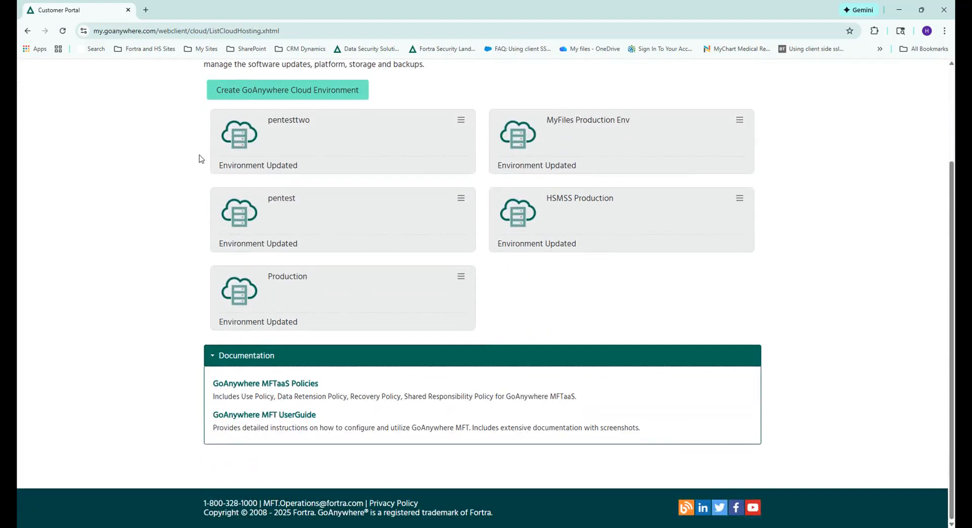
scroll(169, 183, up, 3)
scroll(286, 431, down, 3)
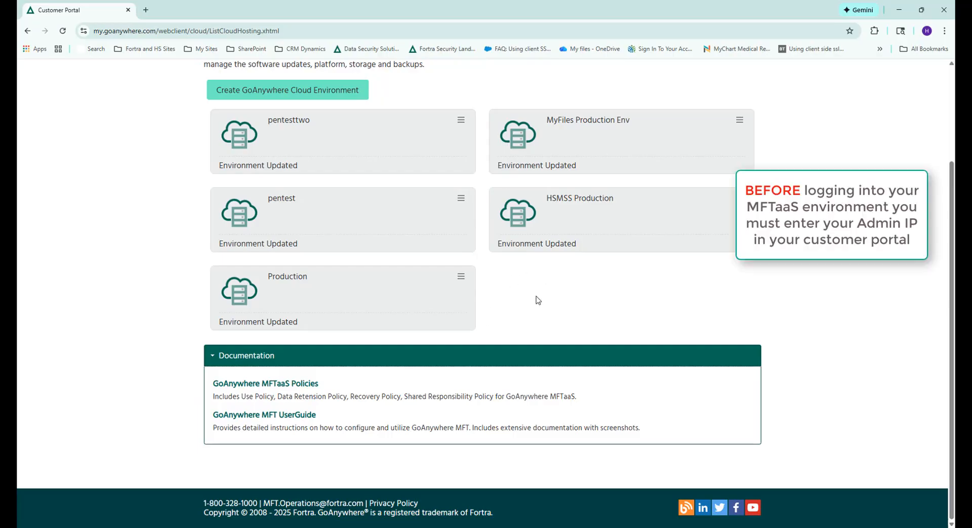
Open the management page of MyFiles Production Env and examine its general attributes, networking attributes and service ports
click(739, 121)
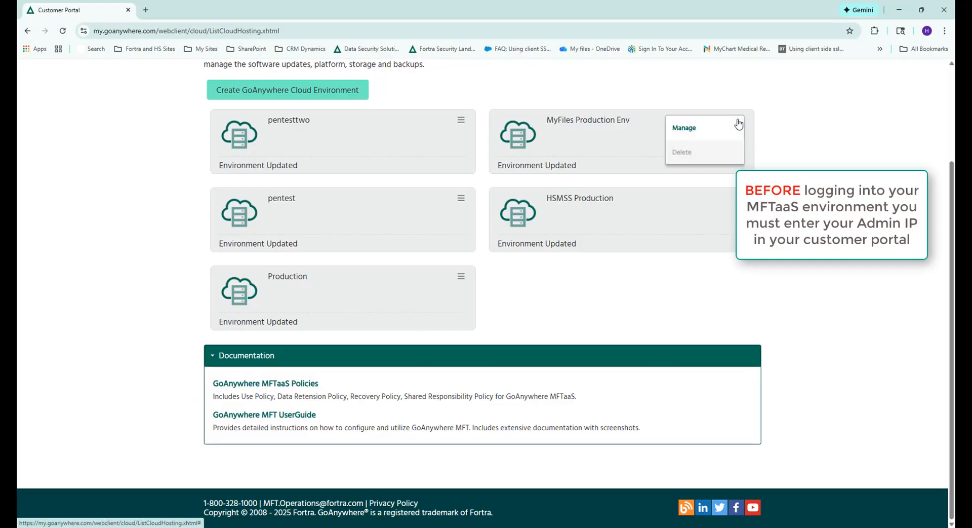
click(680, 129)
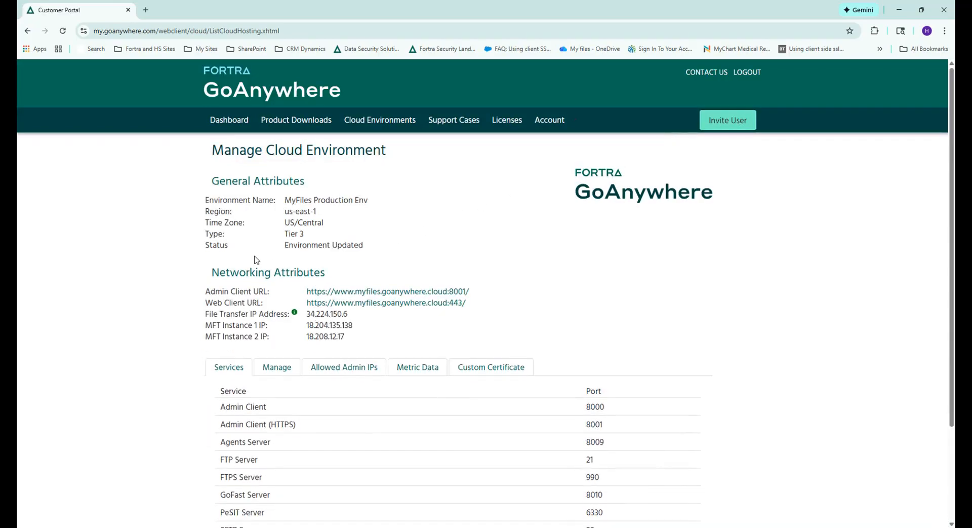
drag(212, 181, 312, 183)
drag(211, 272, 330, 277)
scroll(218, 207, down, 2)
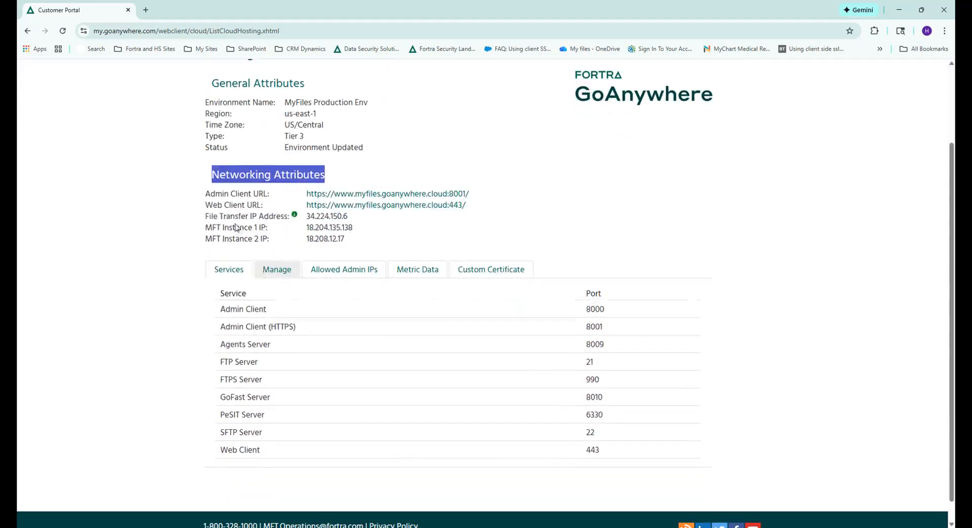
drag(206, 194, 265, 196)
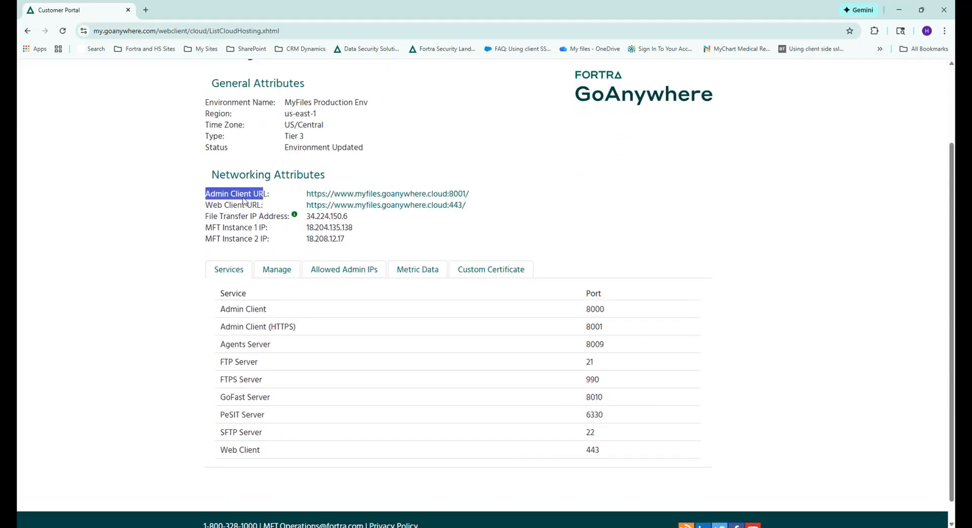
drag(206, 205, 264, 208)
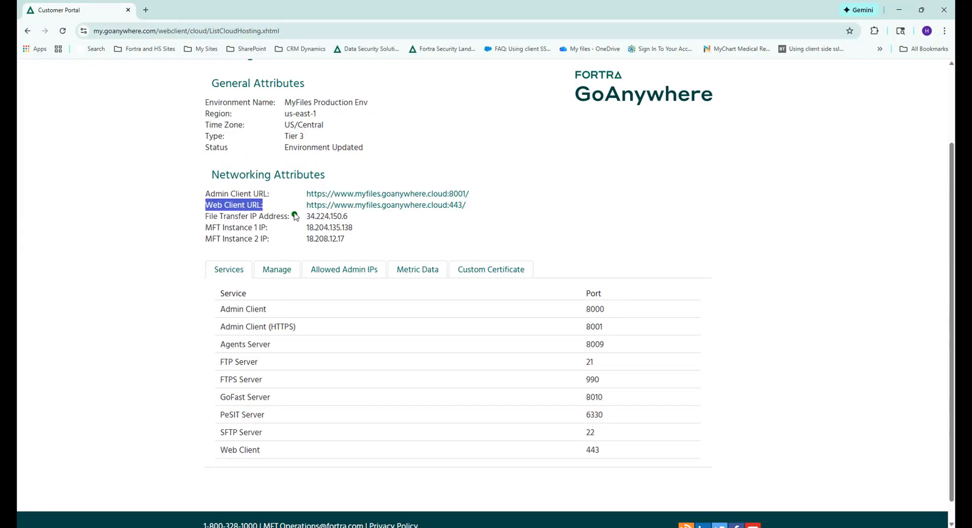
mouse_move(296, 217)
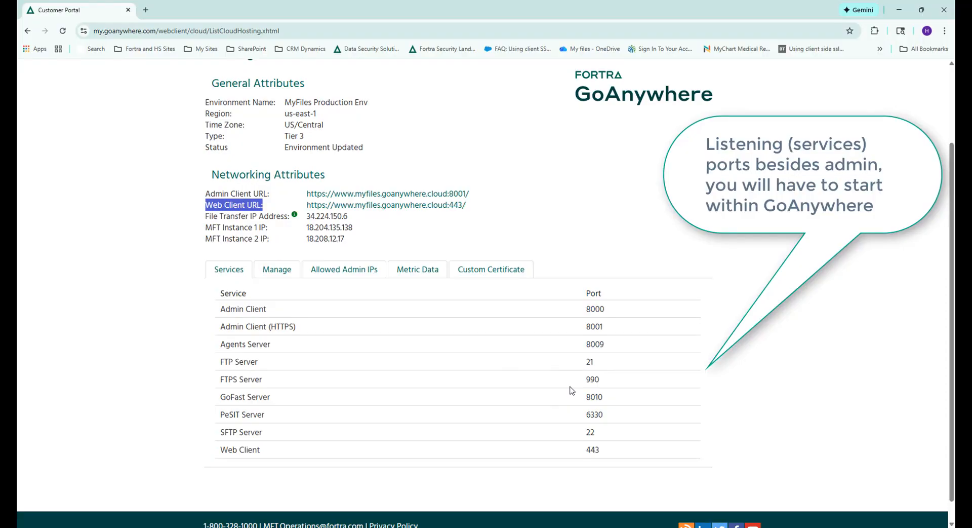
Review the management actions available for MyFiles Production Env, including Reset Admin Password
click(282, 273)
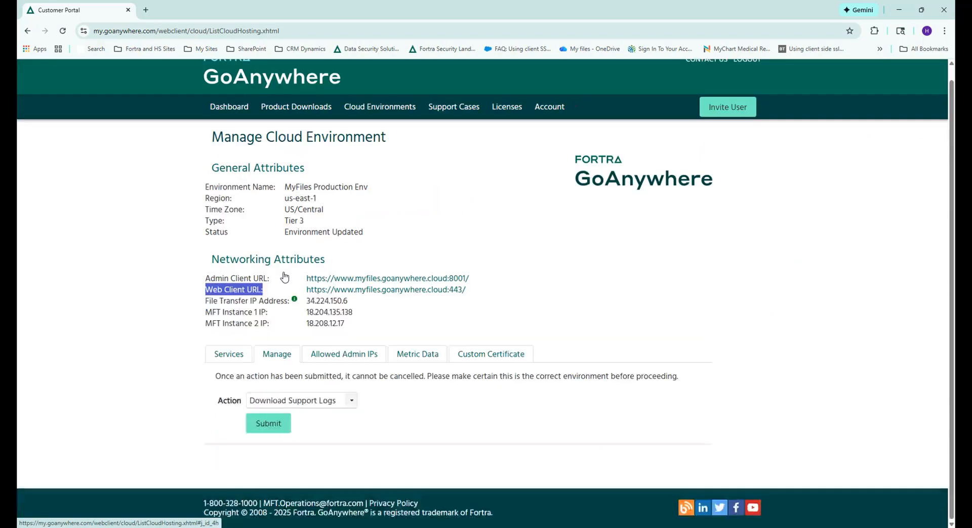
click(350, 401)
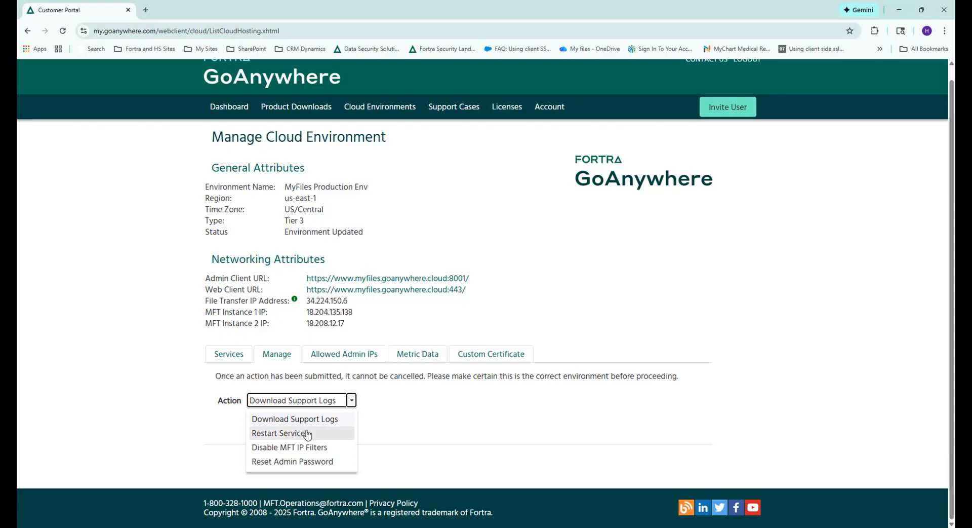
click(298, 461)
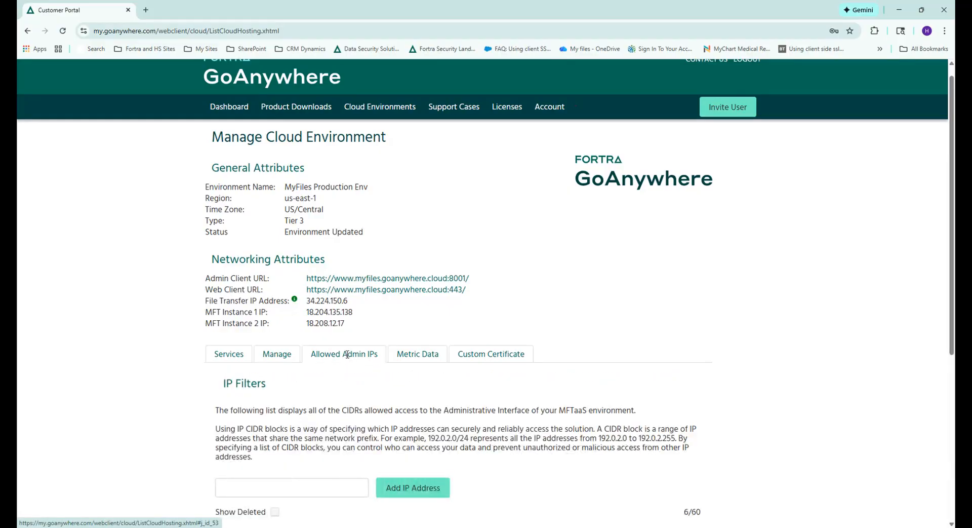
Add 165.225.57.170/32 to the IP filters of the environment's allowed admin IPs
scroll(332, 288, down, 2)
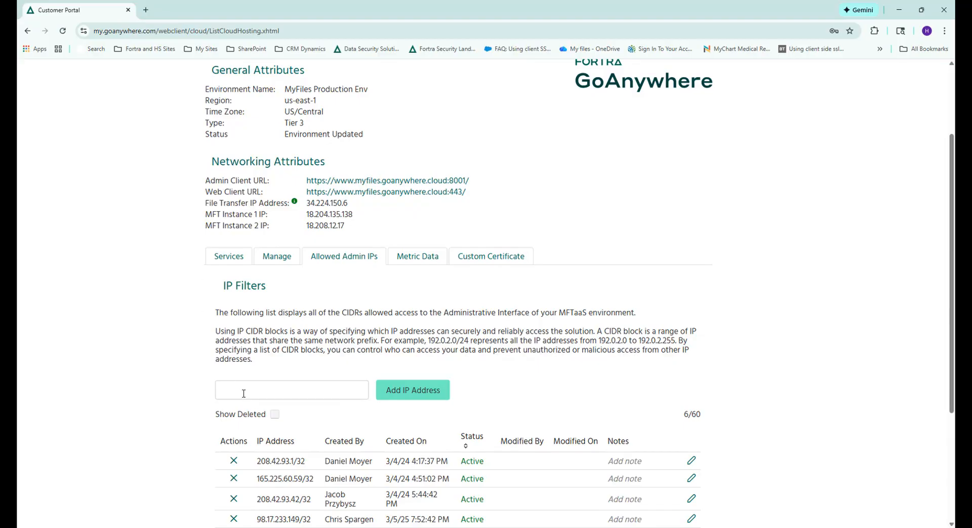
scroll(247, 390, down, 2)
click(292, 294)
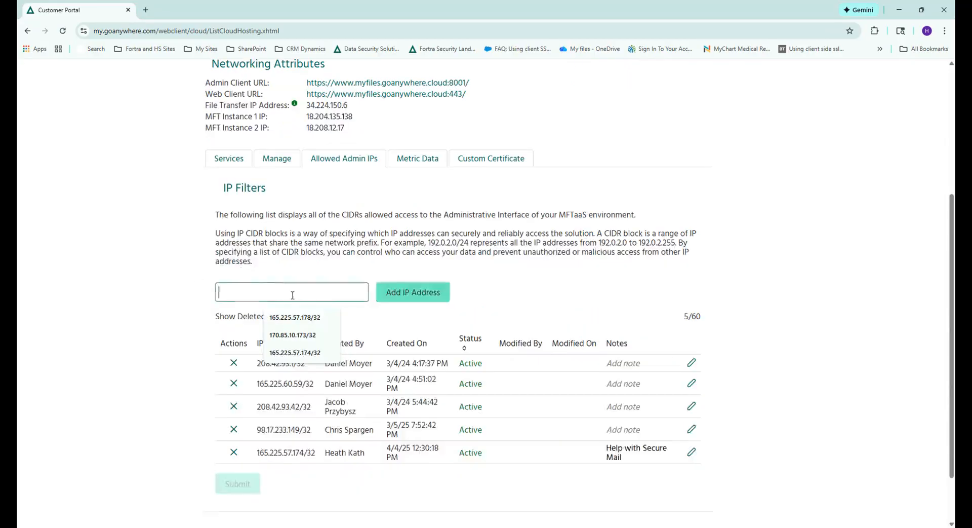
click(303, 319)
drag(266, 294, 263, 292)
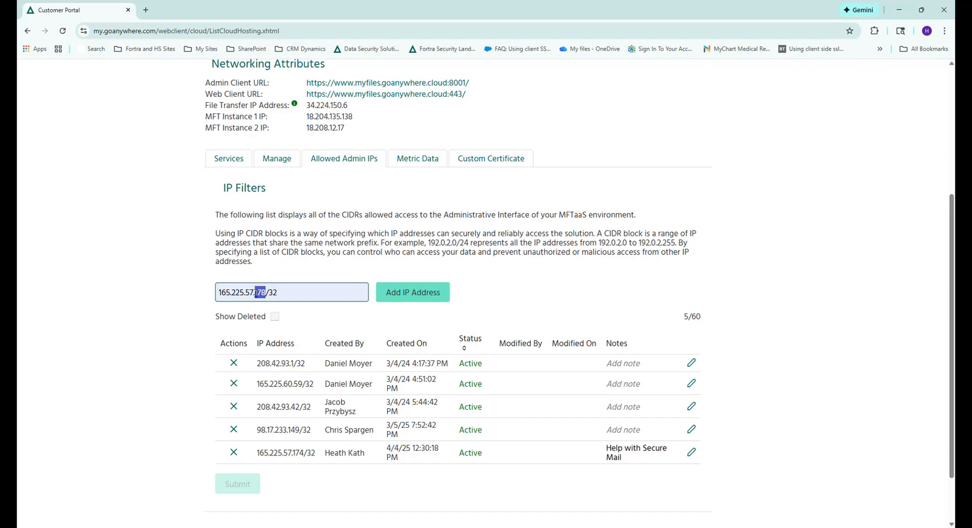
key(BackSpace)
text(70)
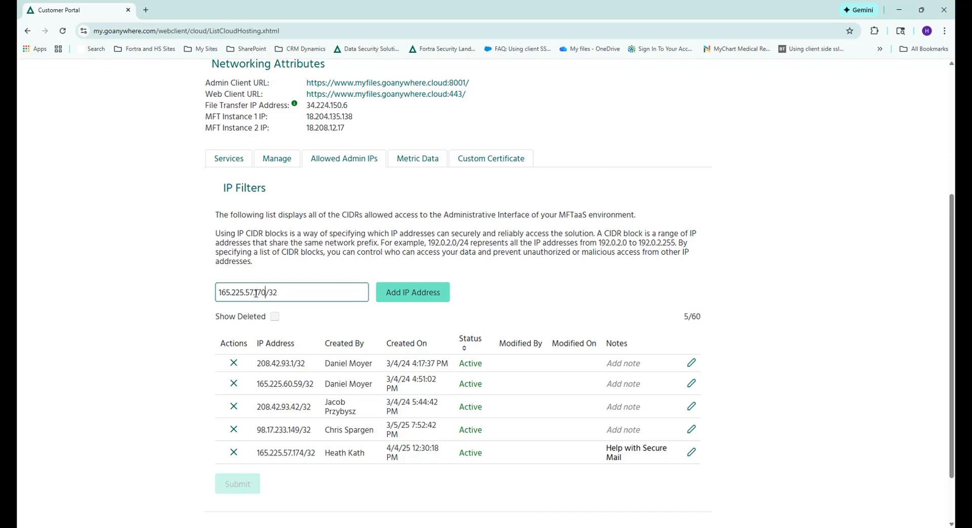
click(401, 299)
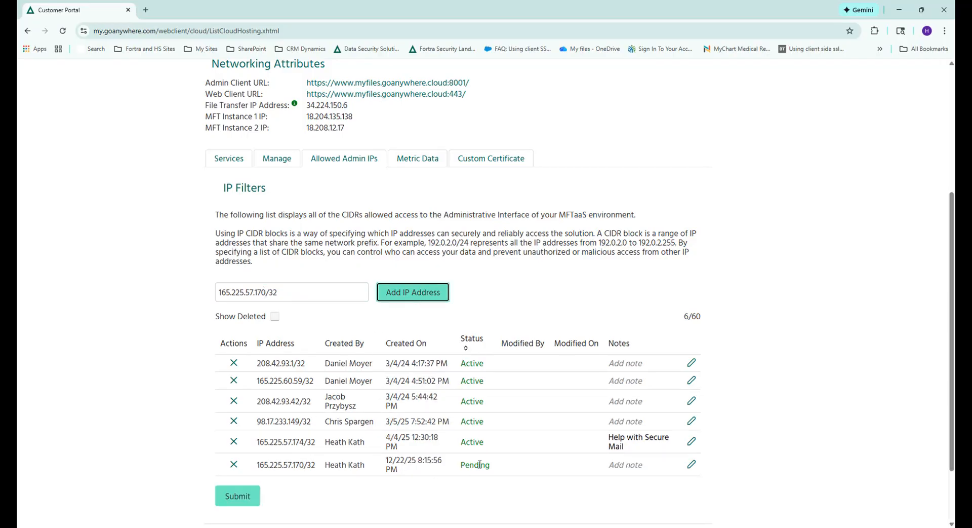
Give the pending 165.225.57.170/32 entry the note "test - temp" and submit the updated allowed IP list
drag(486, 468, 459, 468)
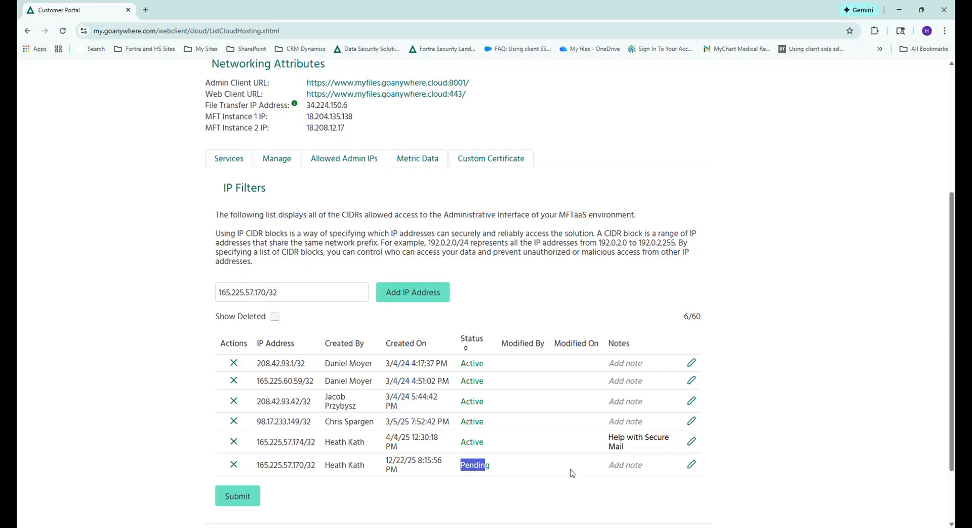
click(692, 465)
click(646, 479)
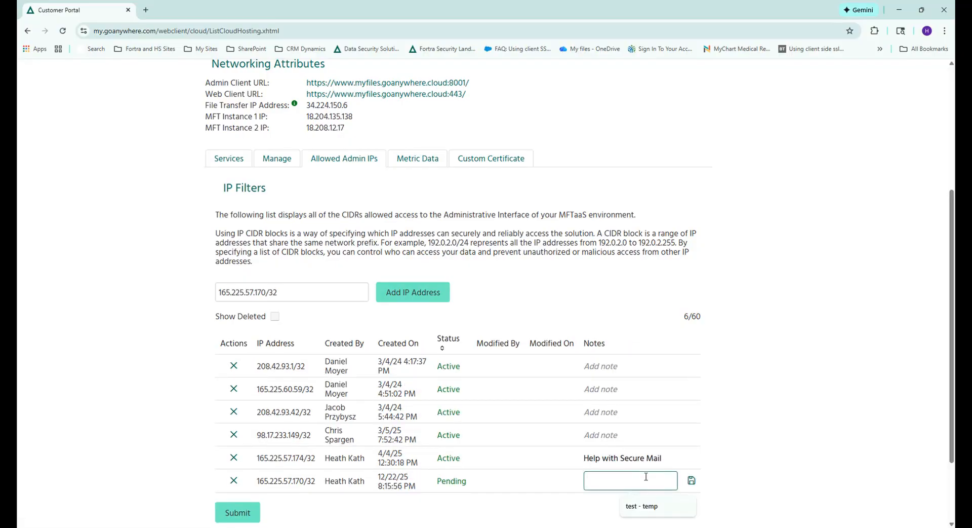
click(647, 507)
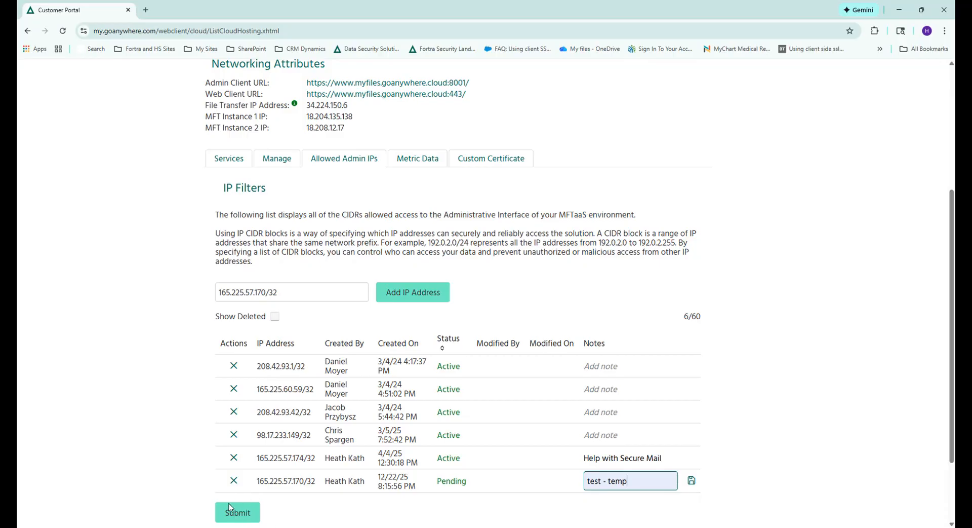
click(248, 517)
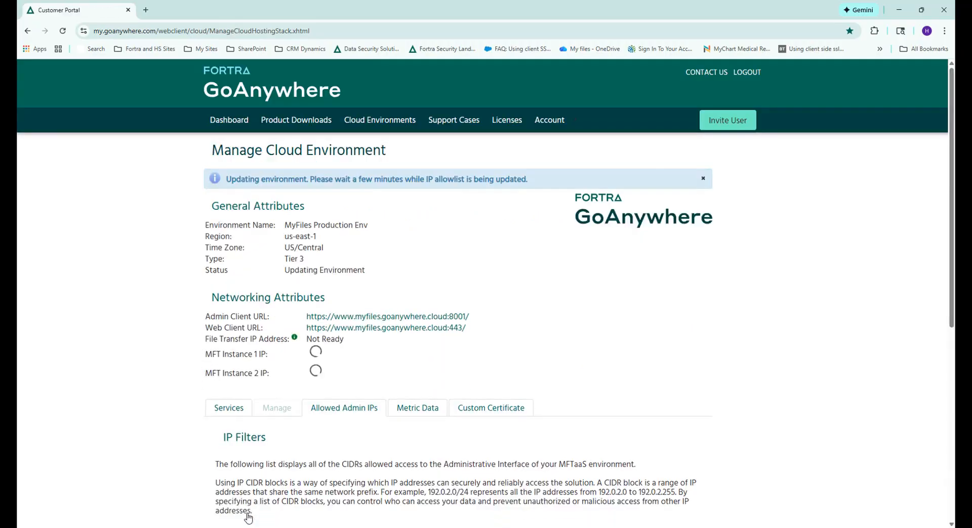
Refresh the environment's management page, log out of the customer portal and sign back in
drag(310, 179, 535, 178)
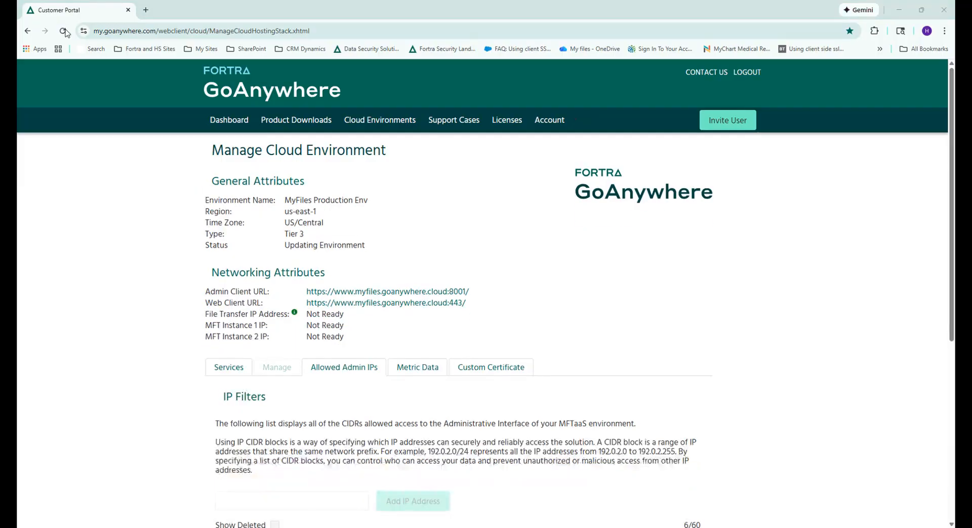
click(64, 31)
click(512, 114)
click(747, 72)
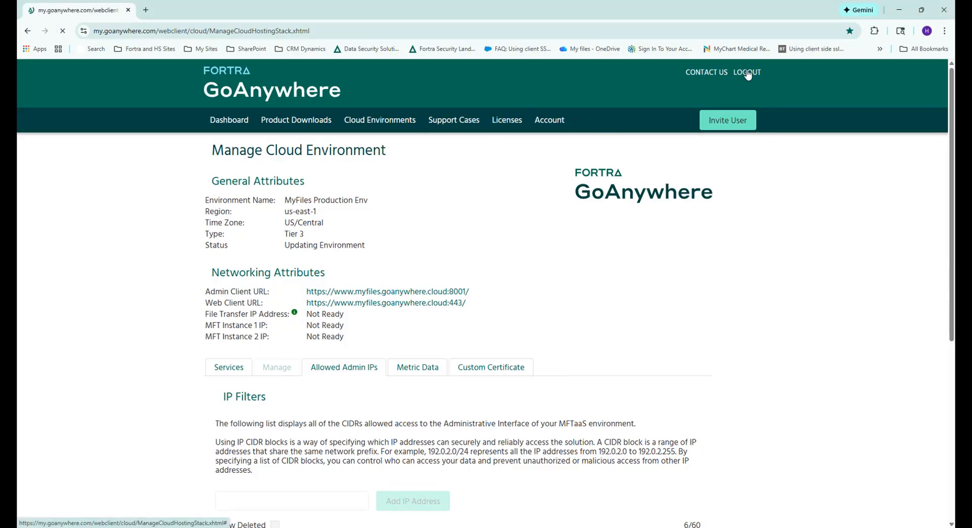
click(507, 302)
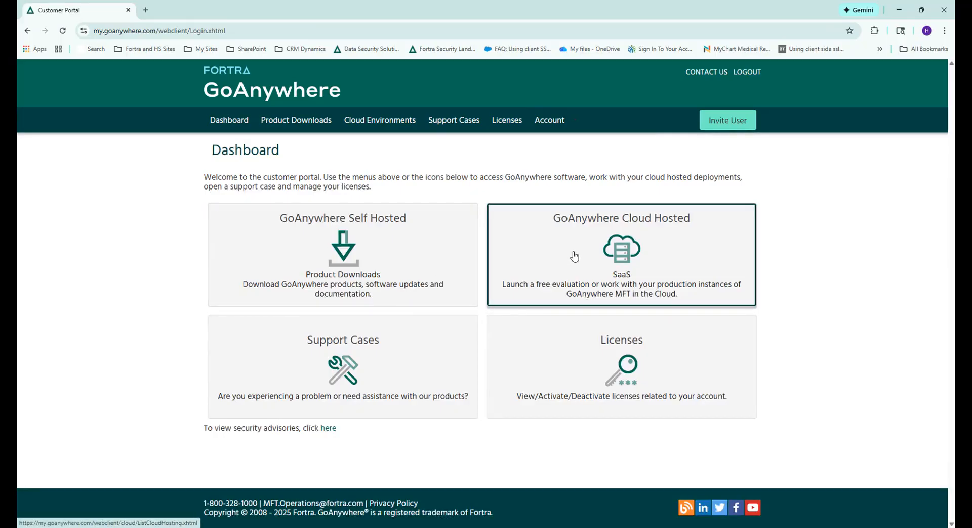
Reopen the management page of MyFiles Production Env and check the status of 165.225.57.170/32 among the allowed admin IPs
click(575, 256)
click(740, 242)
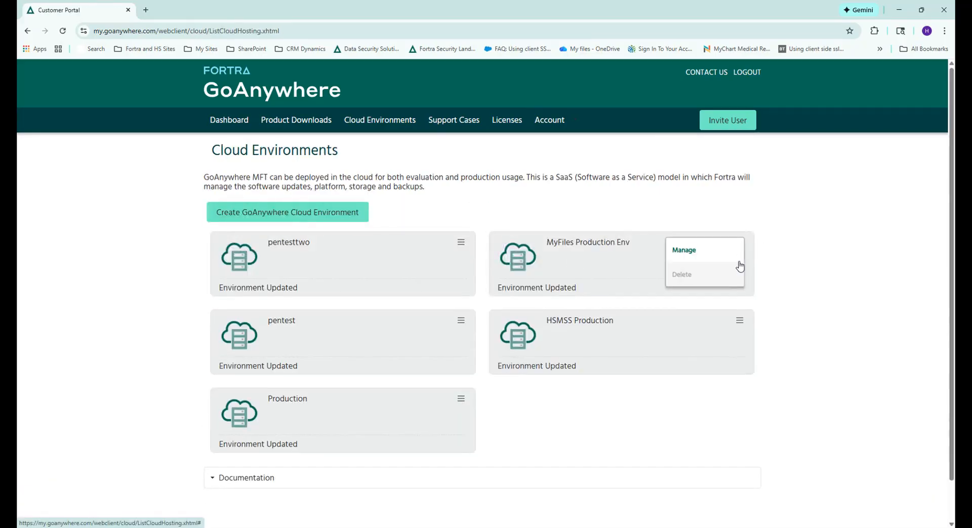
click(695, 256)
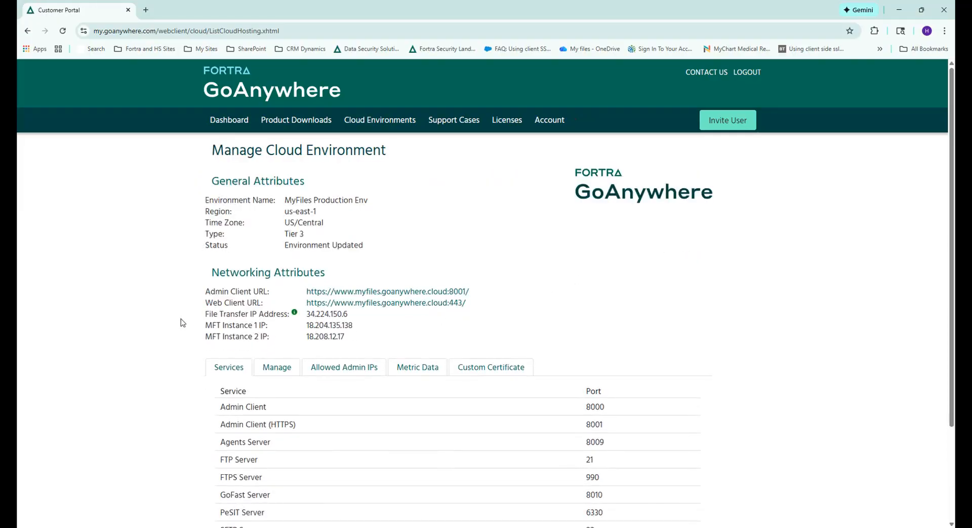
click(324, 371)
scroll(415, 395, down, 5)
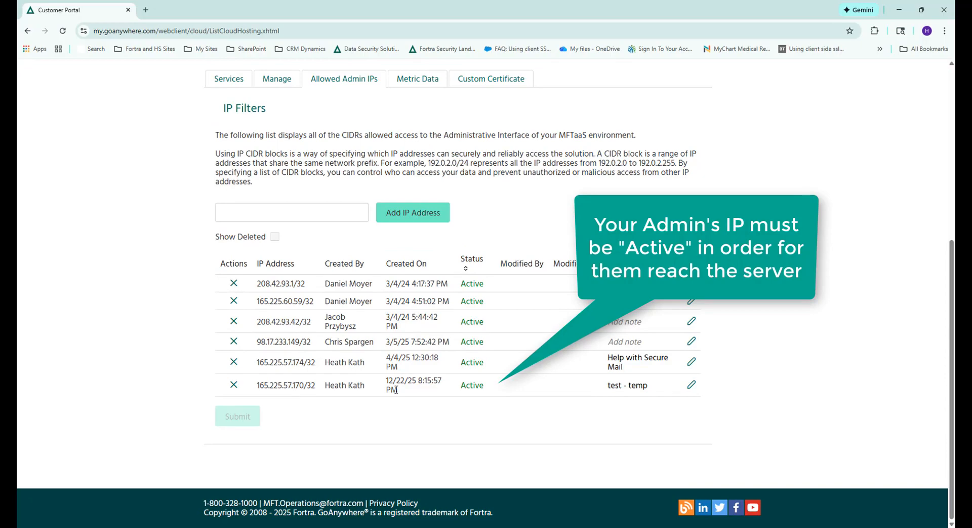
scroll(230, 215, up, 3)
scroll(230, 216, up, 3)
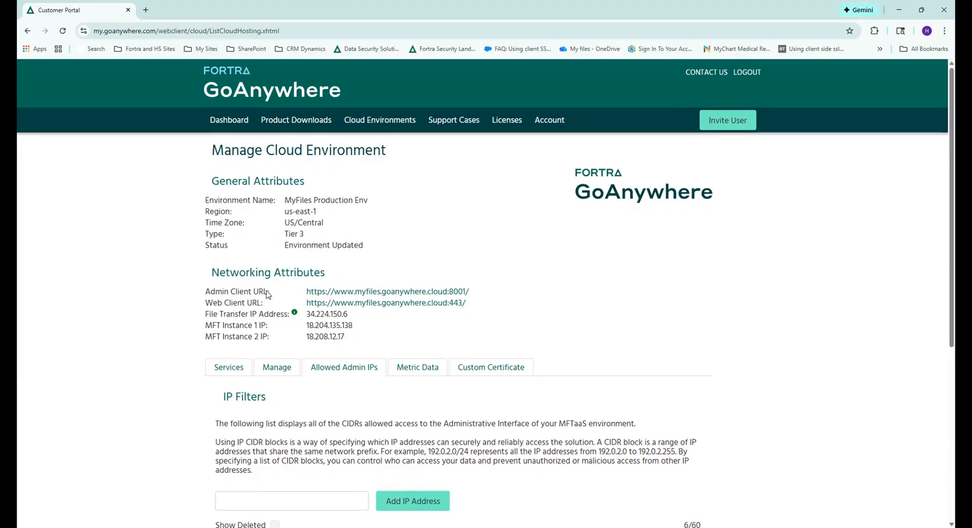
Copy the Admin Client URL from the networking attributes and open a new browser tab for it
drag(306, 292, 469, 294)
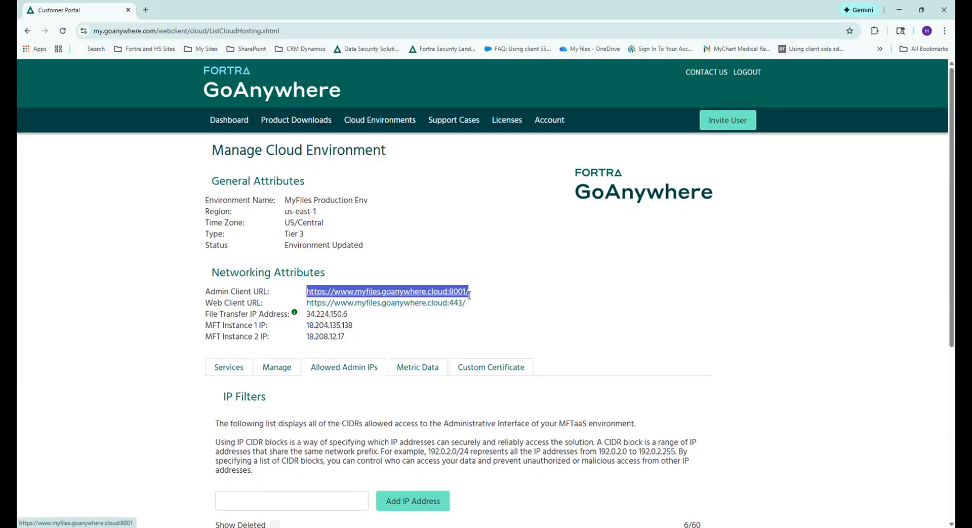
click(145, 10)
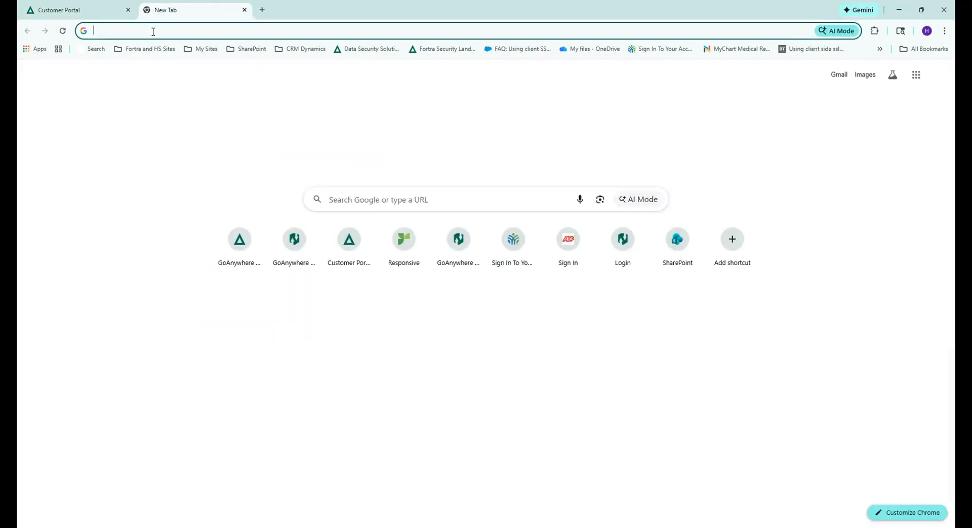